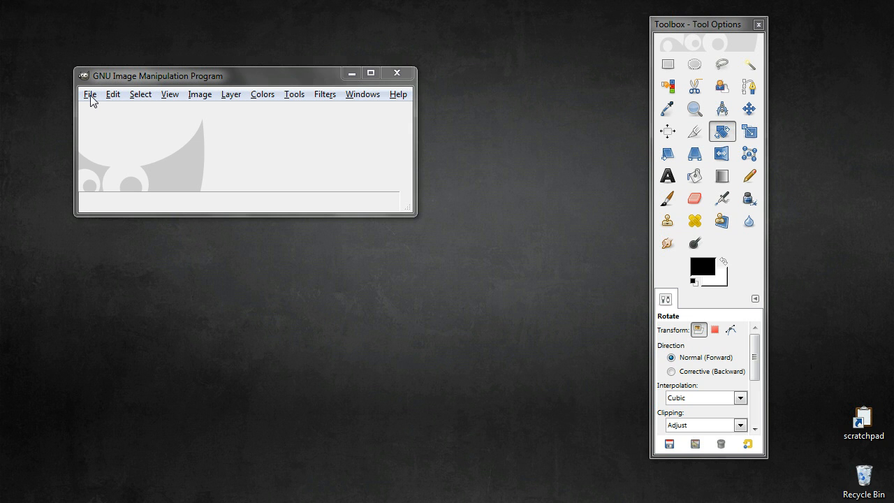
Open Labui.png from the gimplab folder
click(91, 95)
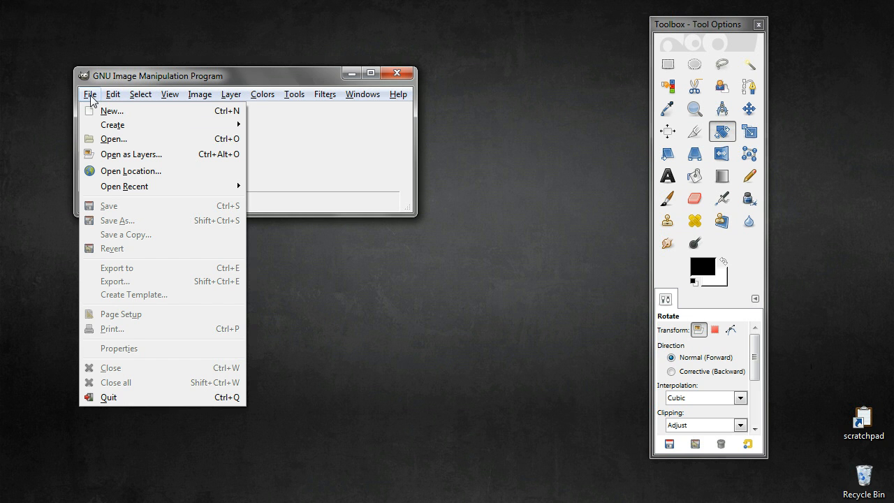
click(99, 141)
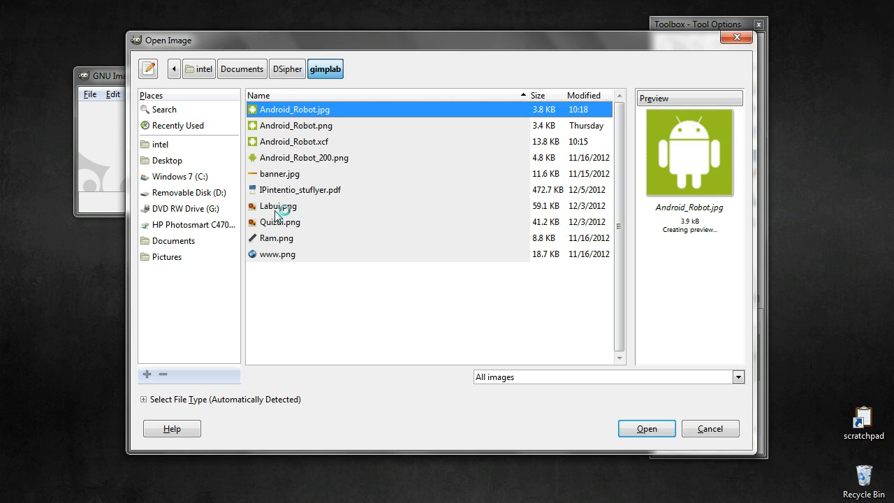
click(282, 206)
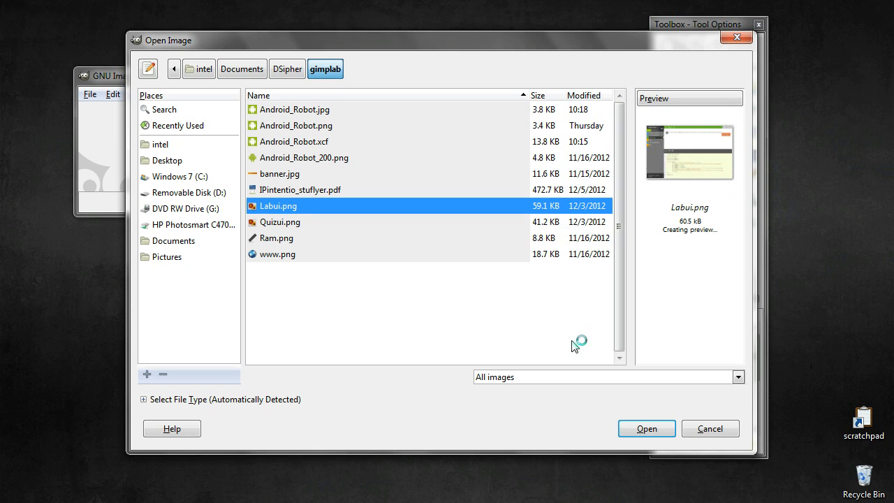
click(650, 431)
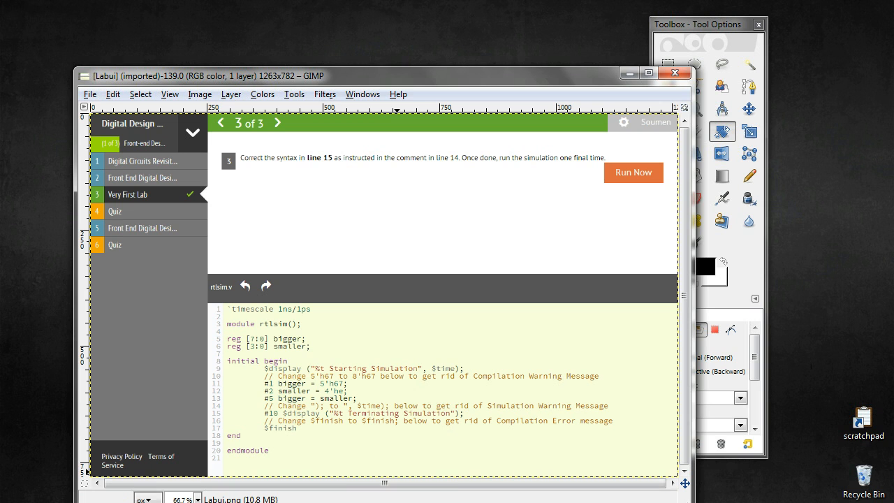
Enlarge the canvas to 2143 × 1327 pixels, offsetting the screenshot near its left edge and roughly centred vertically
click(197, 499)
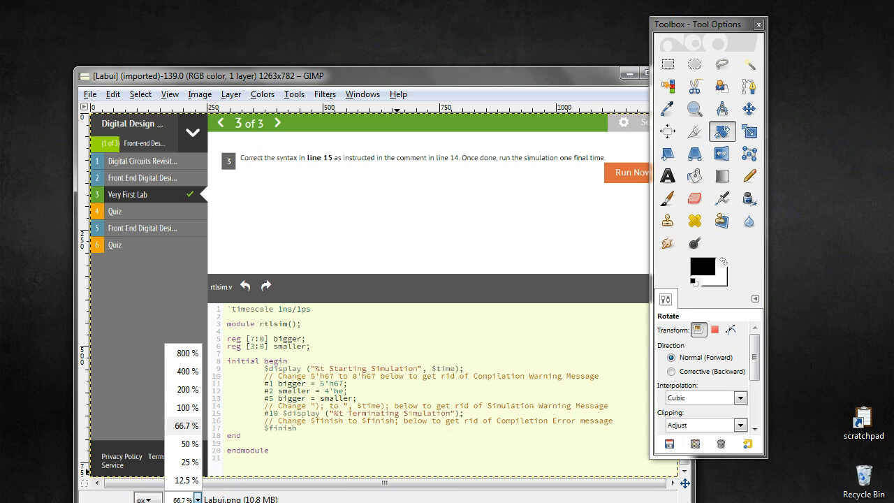
click(191, 463)
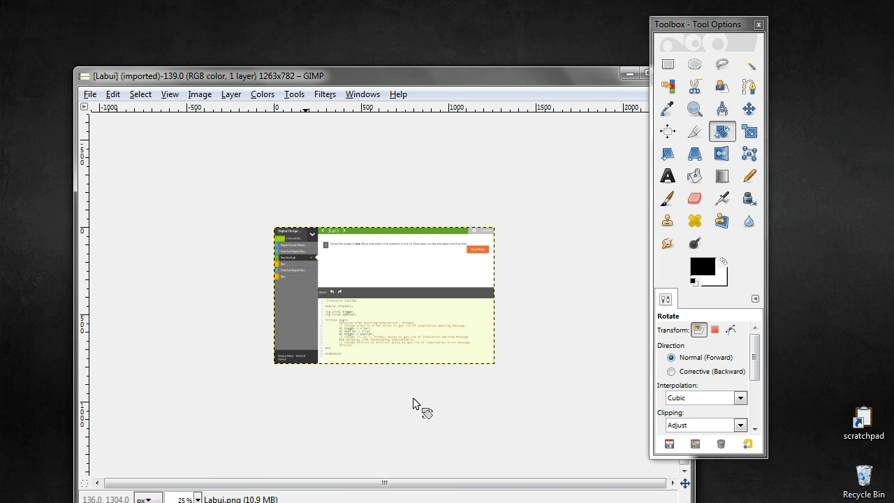
drag(539, 78, 515, 25)
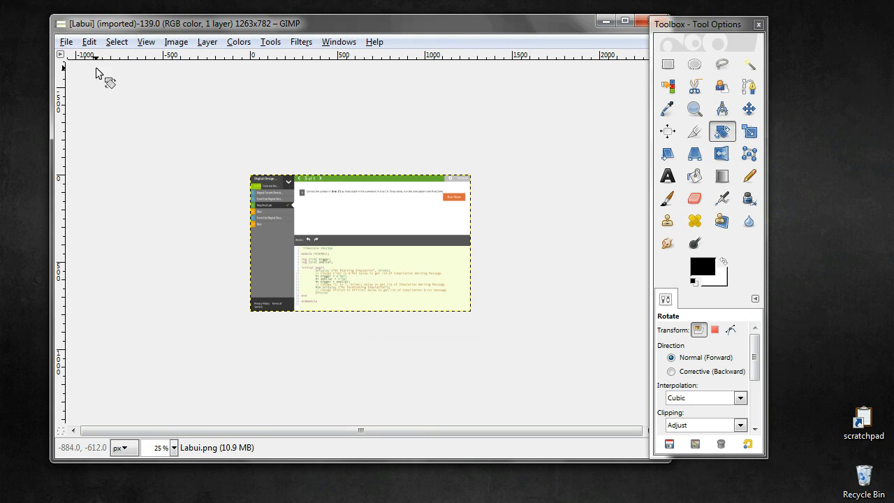
click(175, 42)
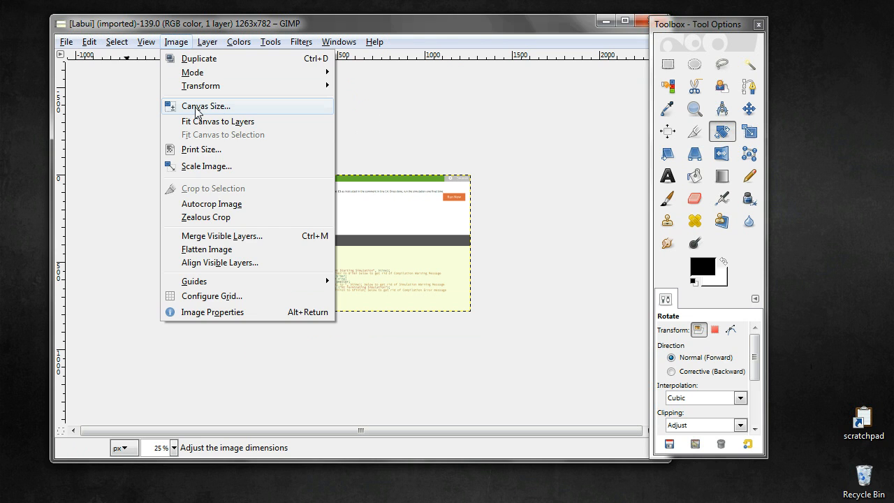
click(197, 107)
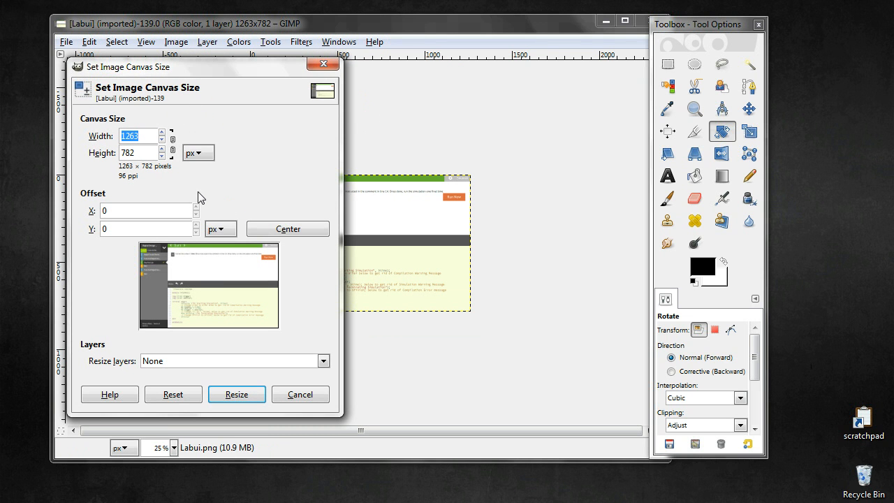
click(162, 132)
click(162, 132)
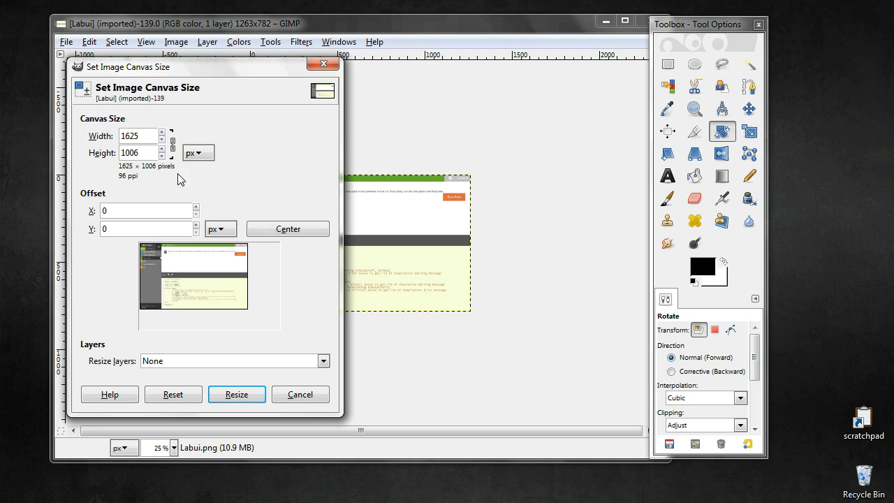
click(162, 132)
click(162, 132)
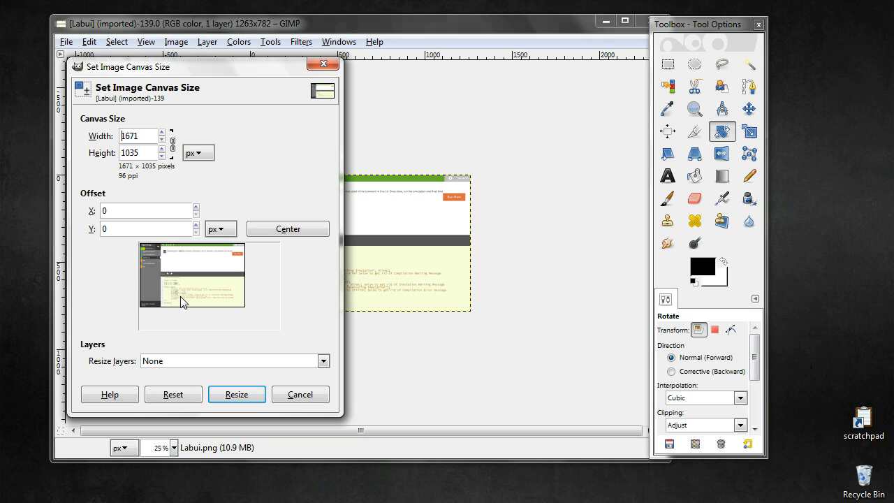
drag(182, 303, 182, 308)
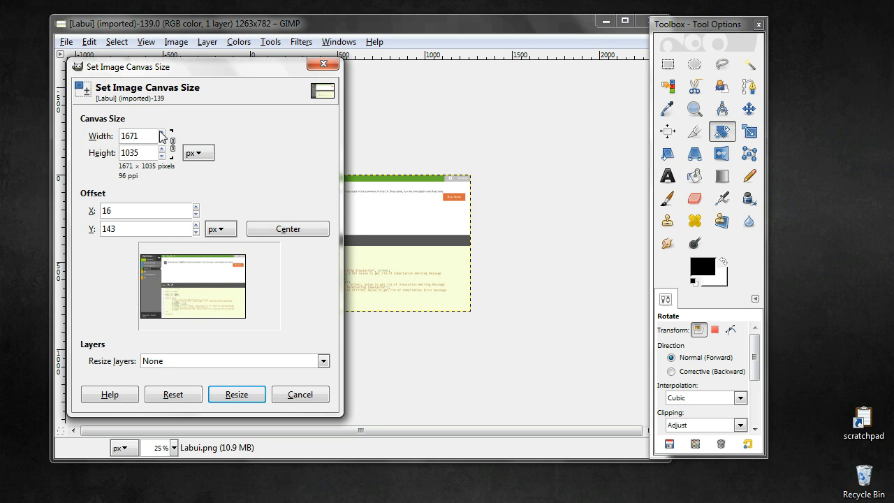
drag(162, 133, 162, 133)
mouse_move(193, 274)
mouse_down()
mouse_move(200, 287)
mouse_move(197, 278)
mouse_up()
click(237, 398)
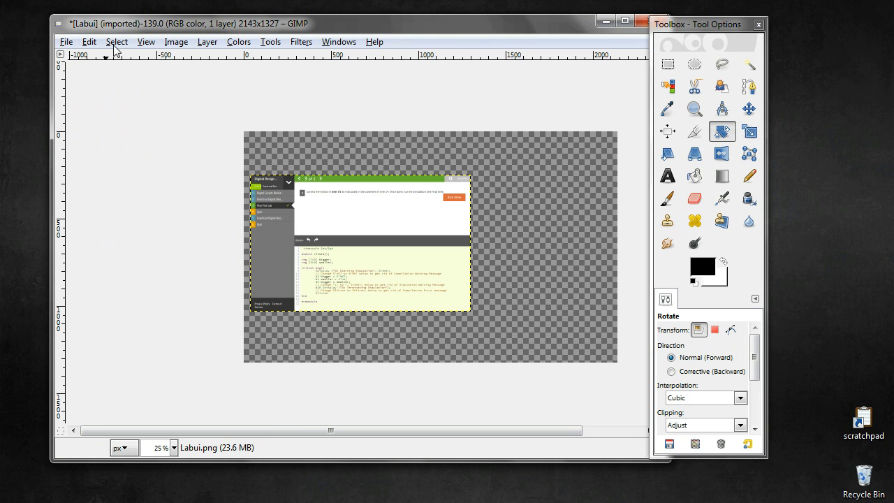
Add Quizui.png as a new layer and move it right so it overlaps only the right half of the lab screenshot
click(67, 43)
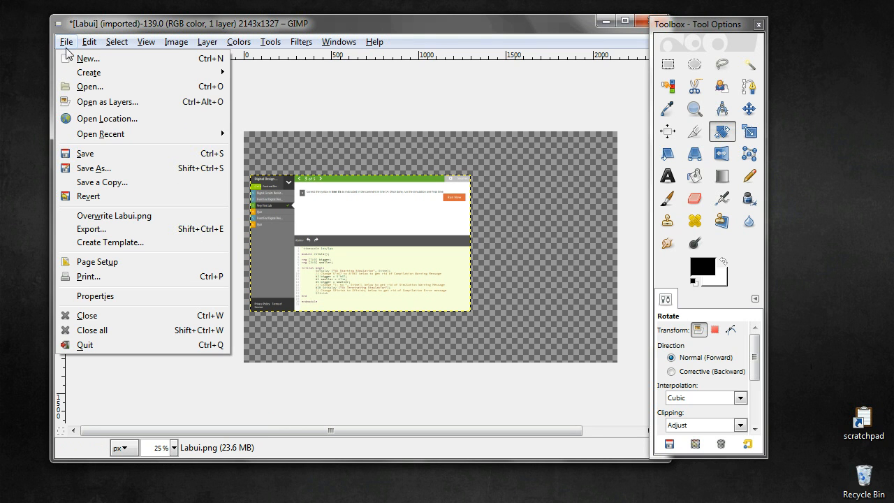
click(87, 103)
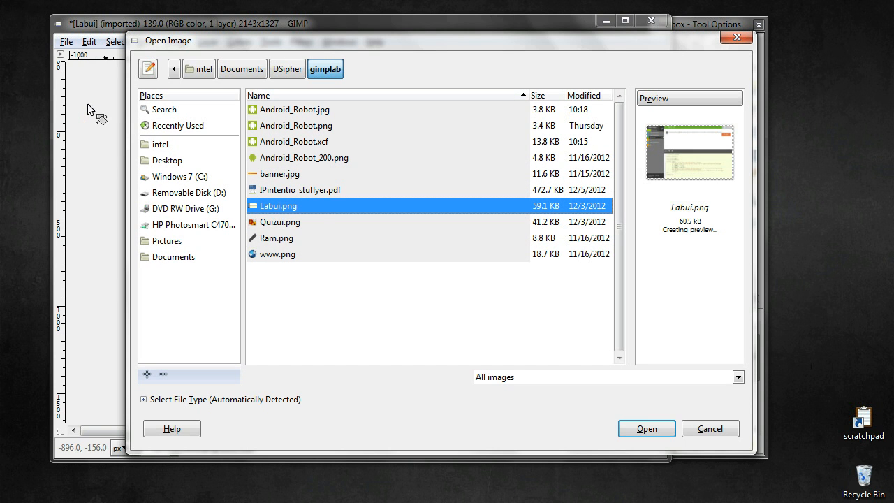
click(277, 221)
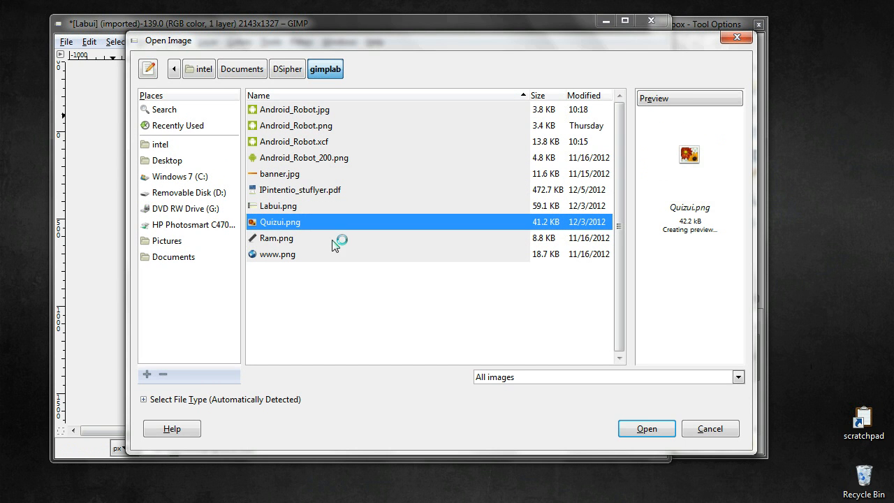
click(648, 428)
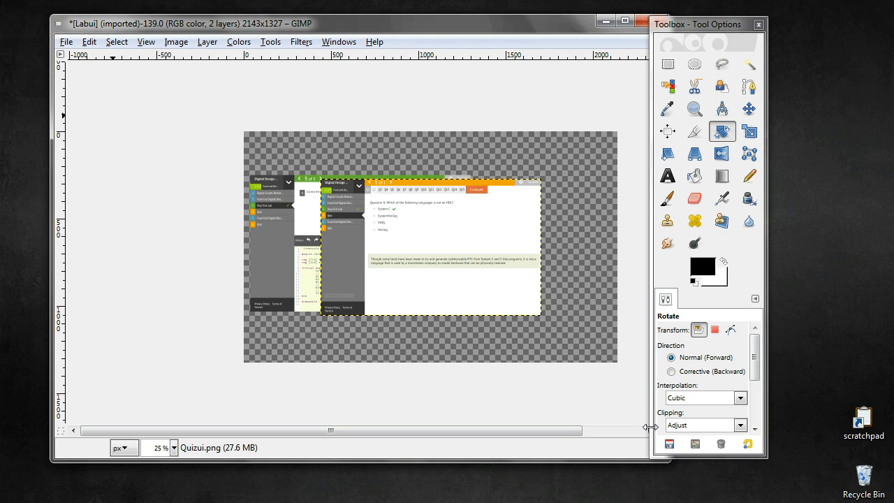
click(748, 112)
drag(422, 264, 456, 274)
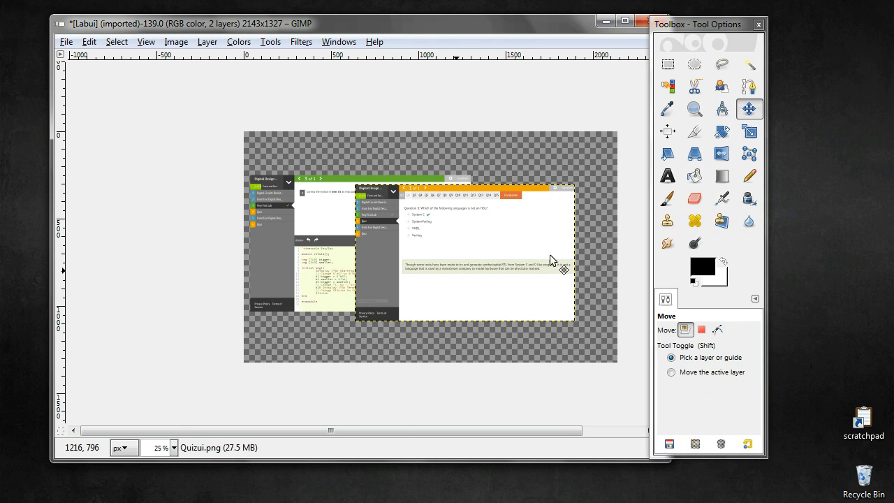
Apply a perspective transform to the Quizui layer, pulling both right corners inward, and move the layer to the canvas's lower right
click(696, 155)
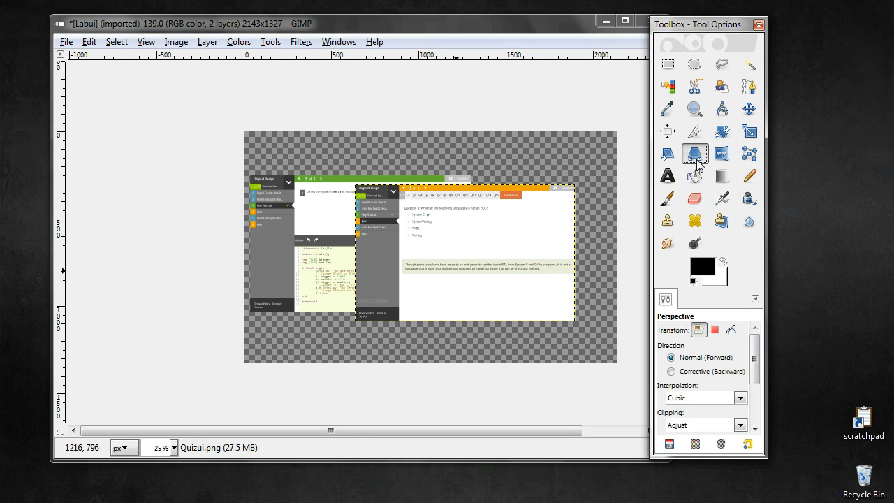
click(481, 273)
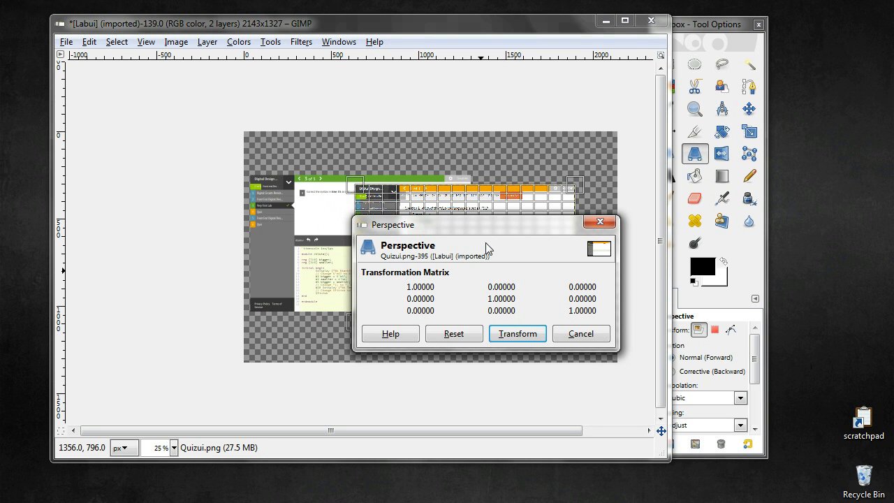
drag(487, 225, 152, 121)
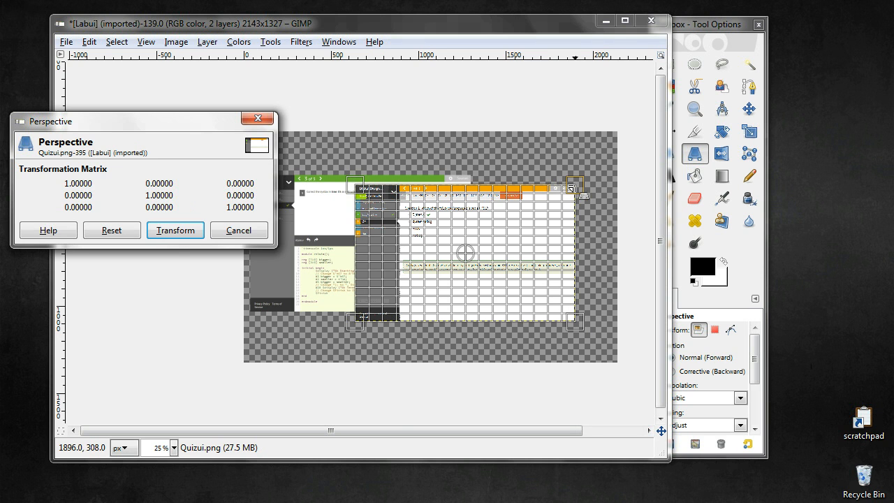
click(575, 185)
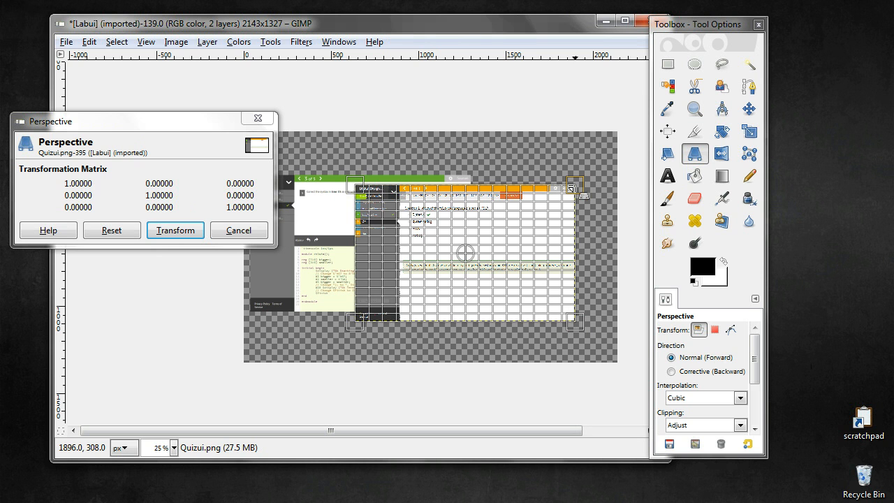
drag(571, 187, 526, 223)
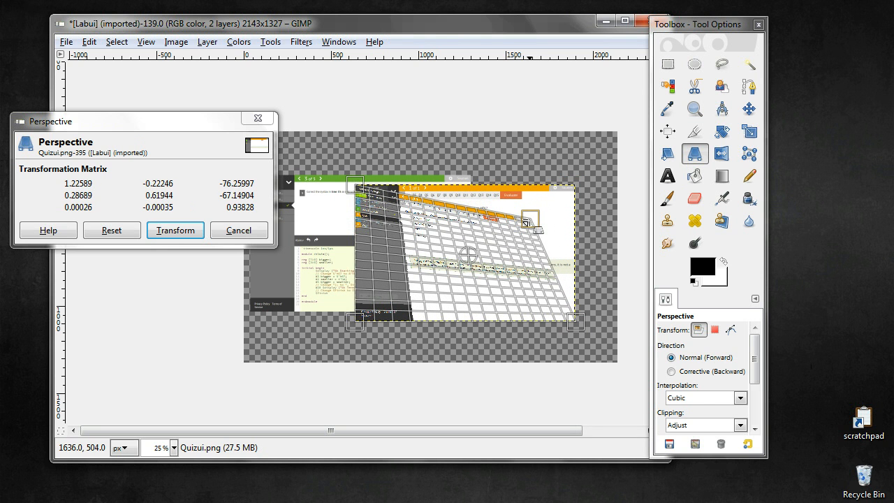
drag(572, 323, 527, 309)
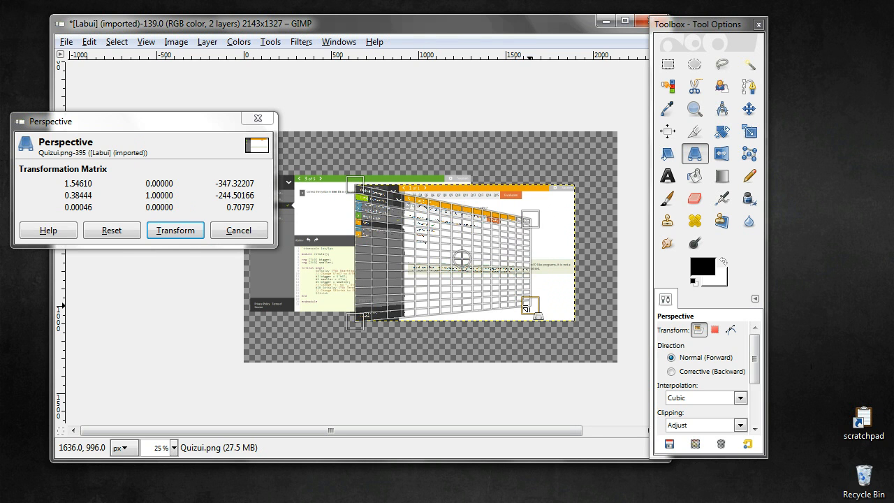
drag(526, 308, 527, 308)
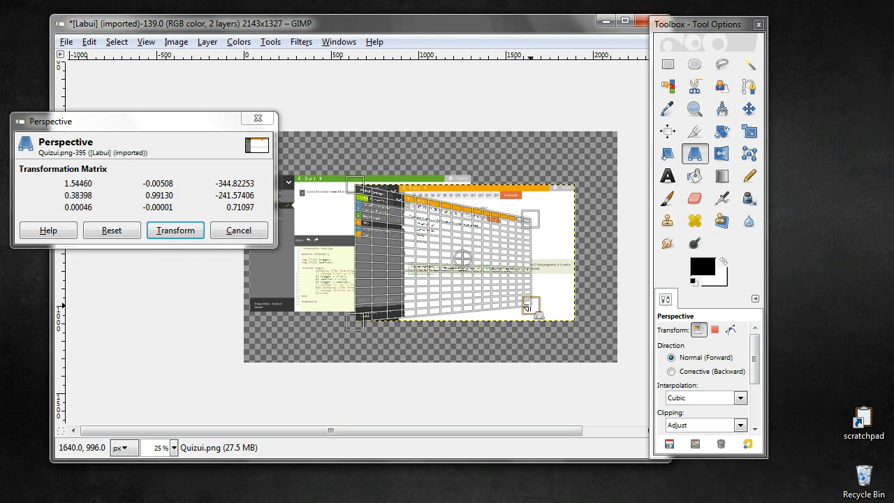
drag(533, 219, 533, 209)
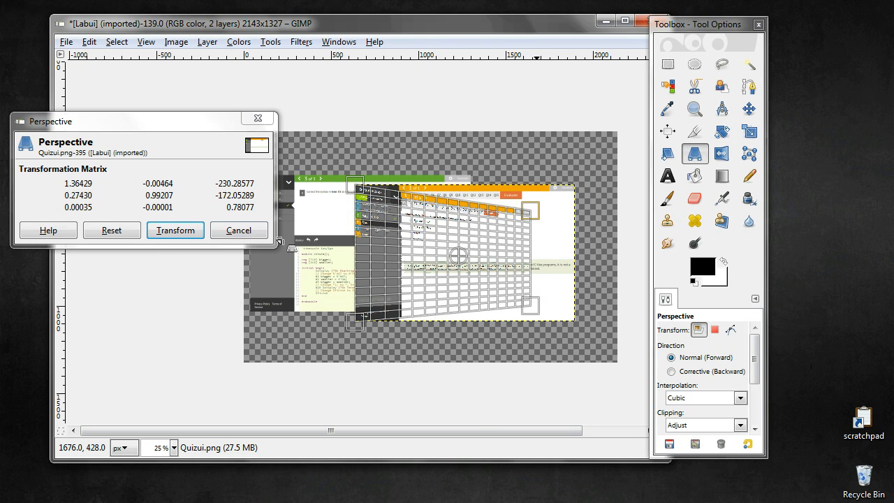
click(184, 233)
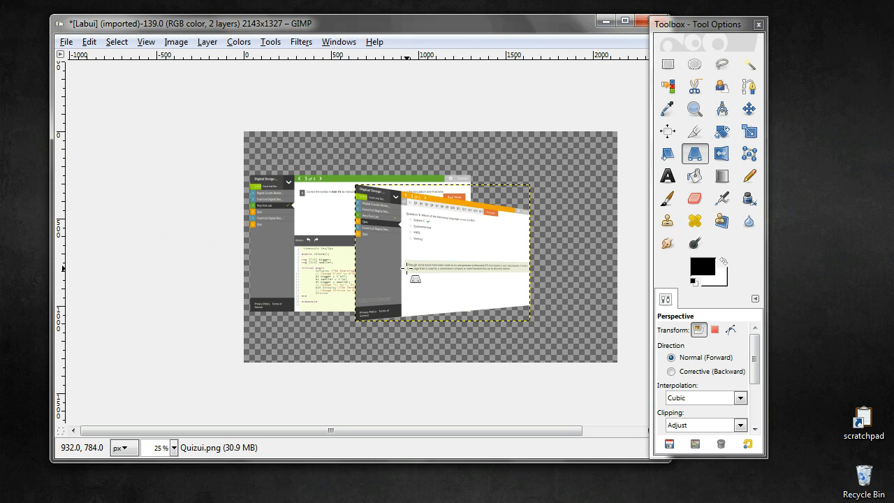
click(749, 109)
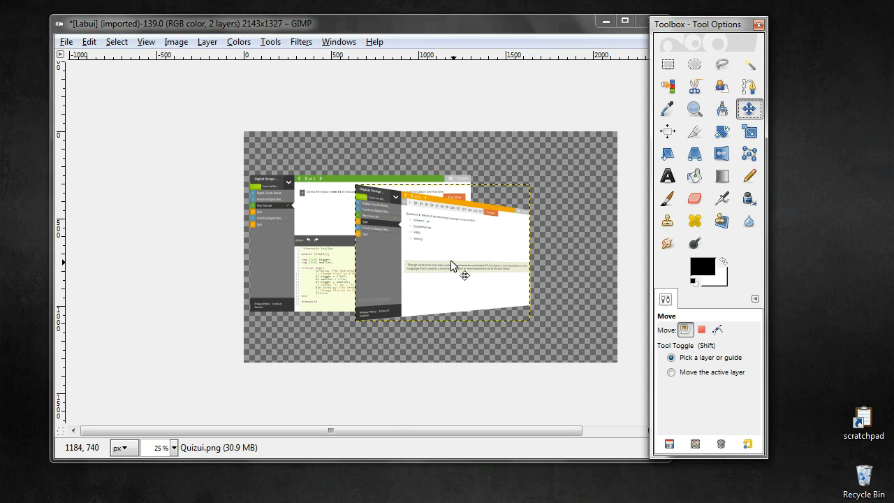
drag(451, 260, 542, 286)
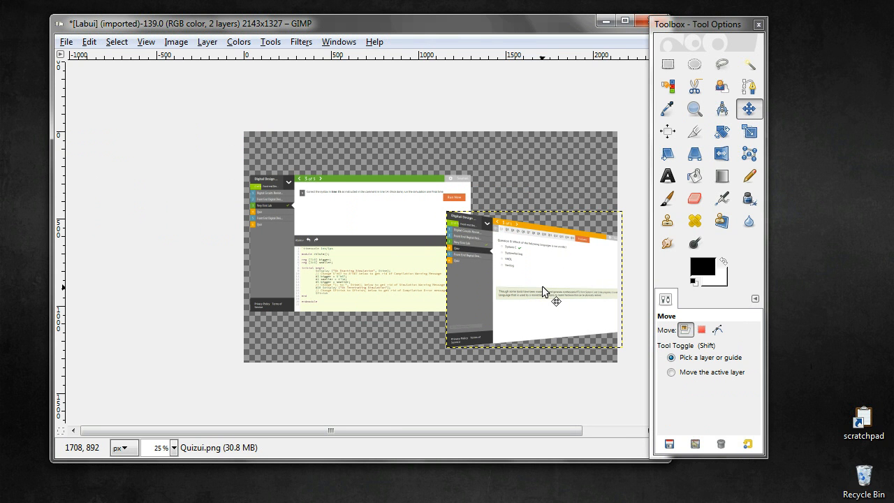
Select the Labui layer and apply a perspective transform that pulls both left corners inward to shorten its left edge
key(Page_Down)
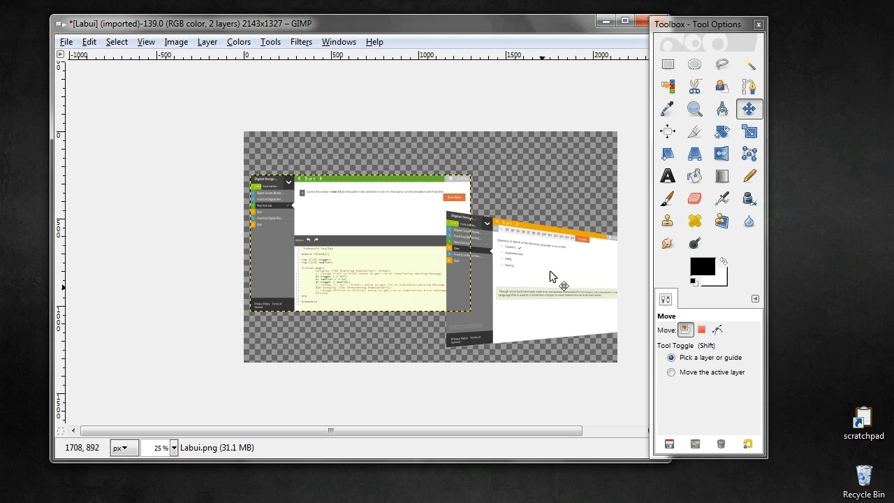
click(697, 162)
click(340, 244)
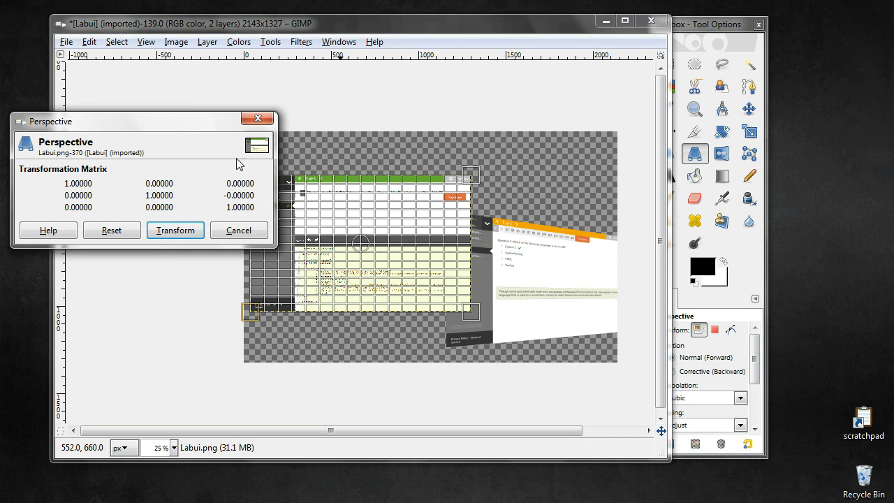
drag(187, 128, 172, 34)
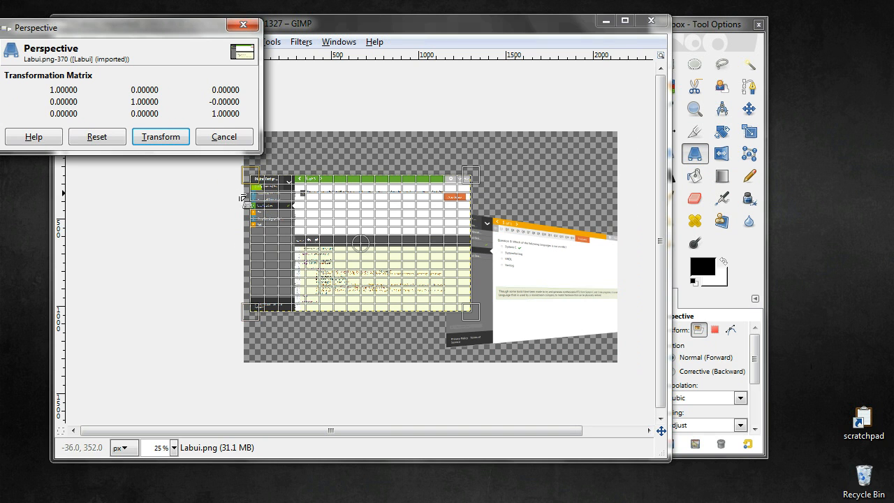
drag(253, 175, 299, 202)
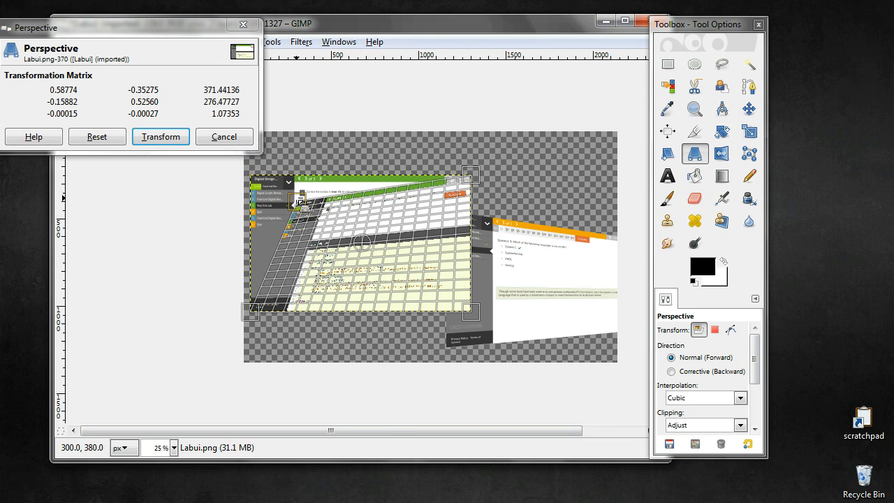
drag(249, 312, 295, 299)
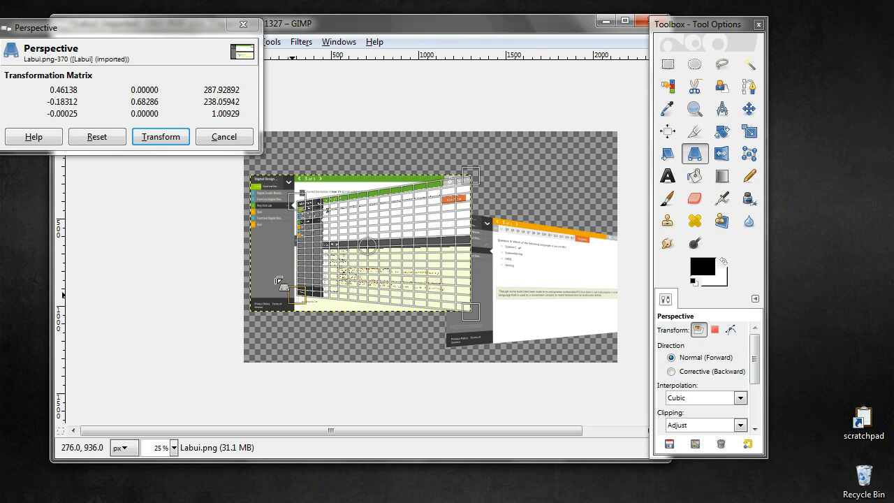
key(Return)
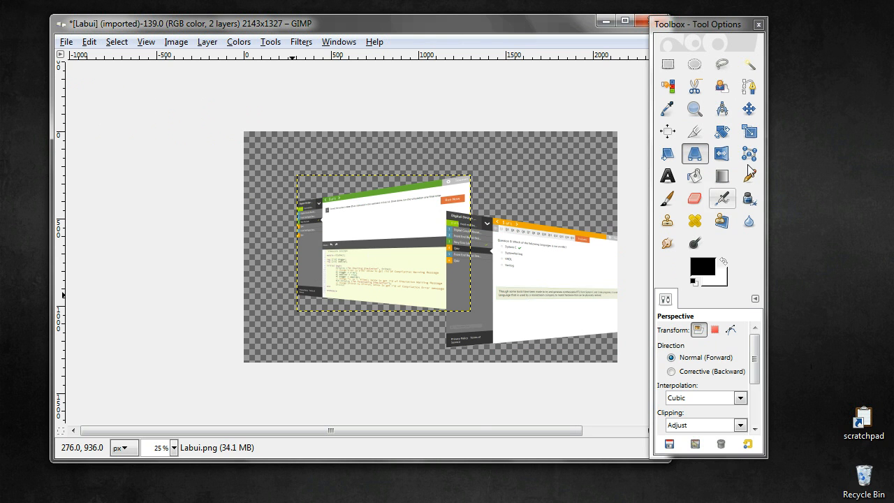
Move the Labui layer to the canvas's left edge and the Quizui layer beside it, so both sit side by side at matching height
click(747, 109)
drag(384, 267, 337, 280)
drag(518, 296, 501, 275)
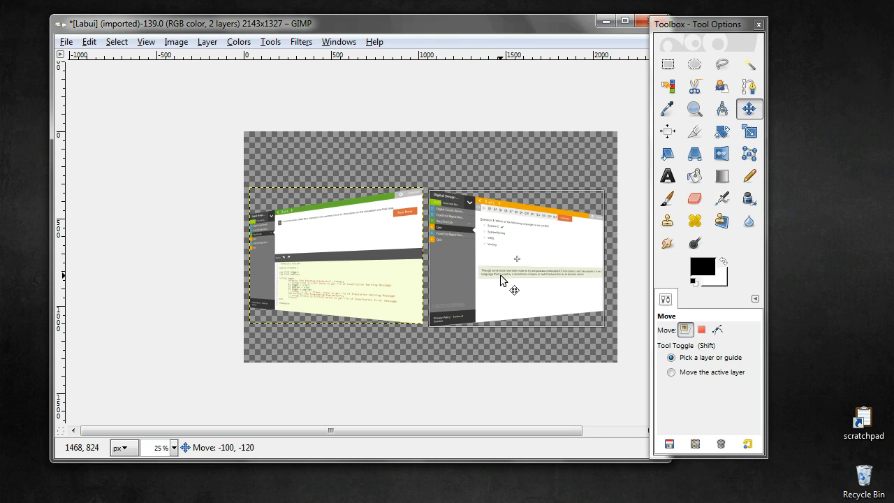
drag(500, 275, 500, 277)
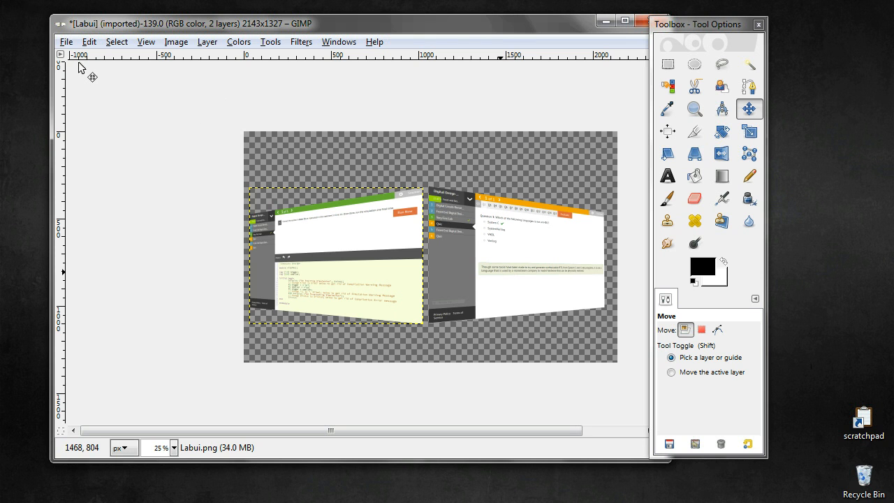
Export the composition as perspective.jpg in the gimplab folder at JPEG quality 90, with the preview shown in the image window
click(66, 43)
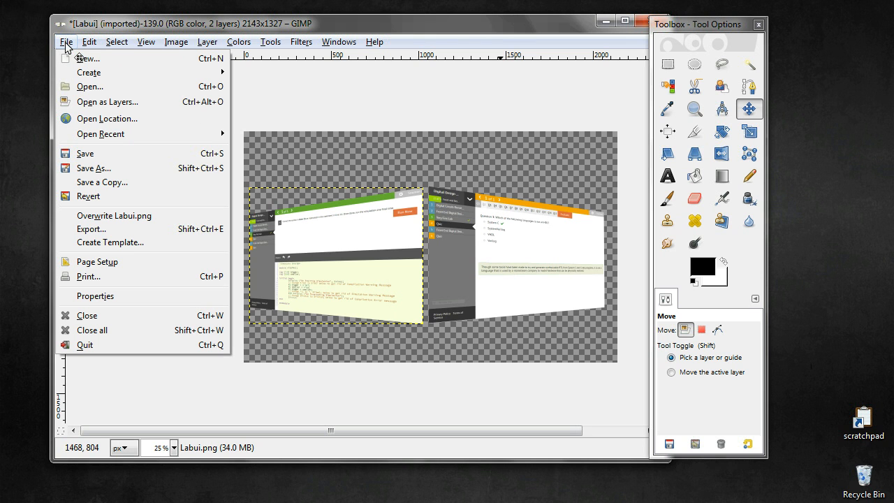
click(91, 230)
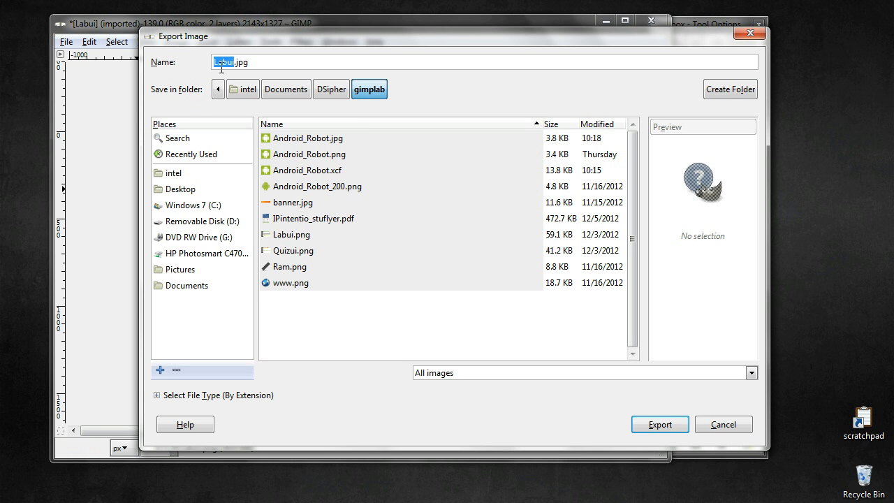
text(perspective)
click(671, 425)
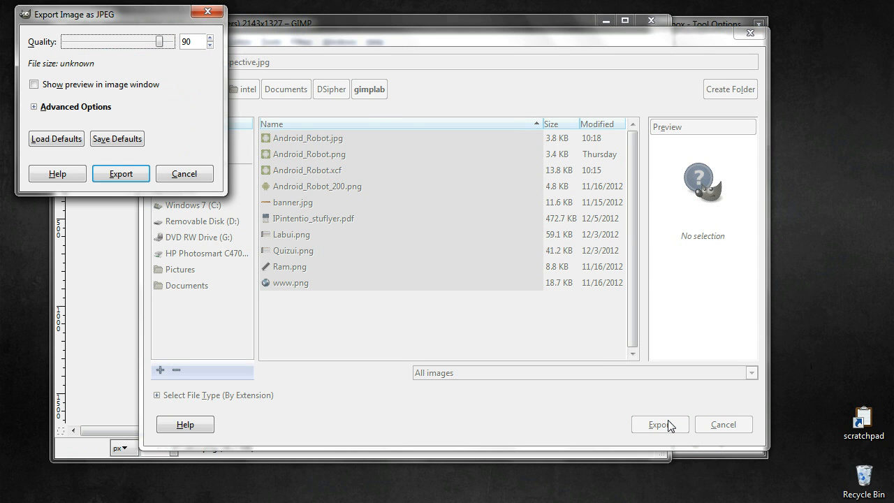
click(32, 81)
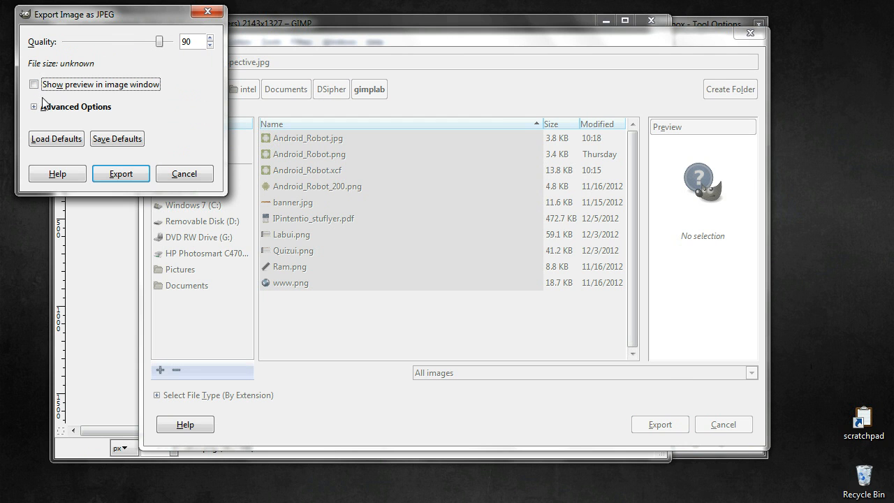
click(34, 85)
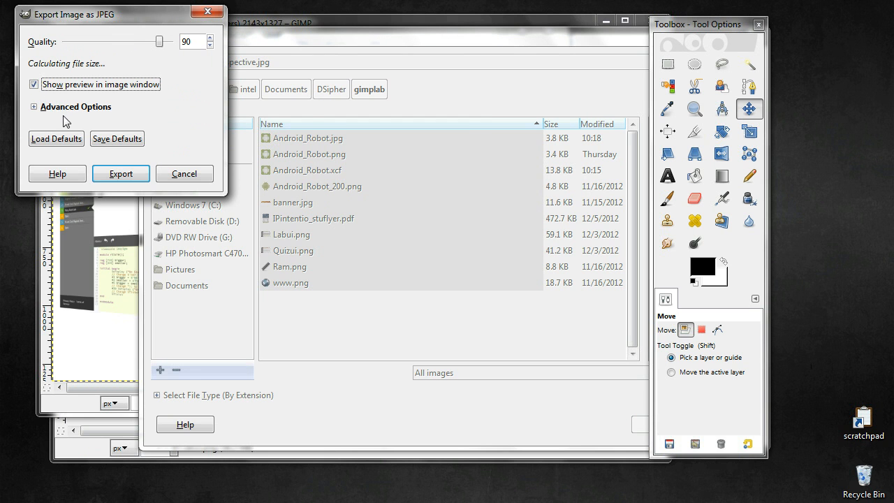
drag(142, 13, 201, 53)
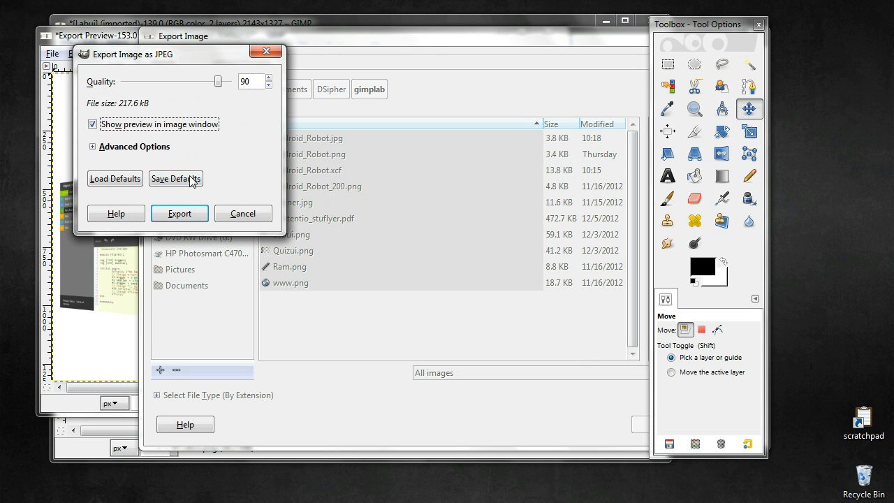
click(182, 215)
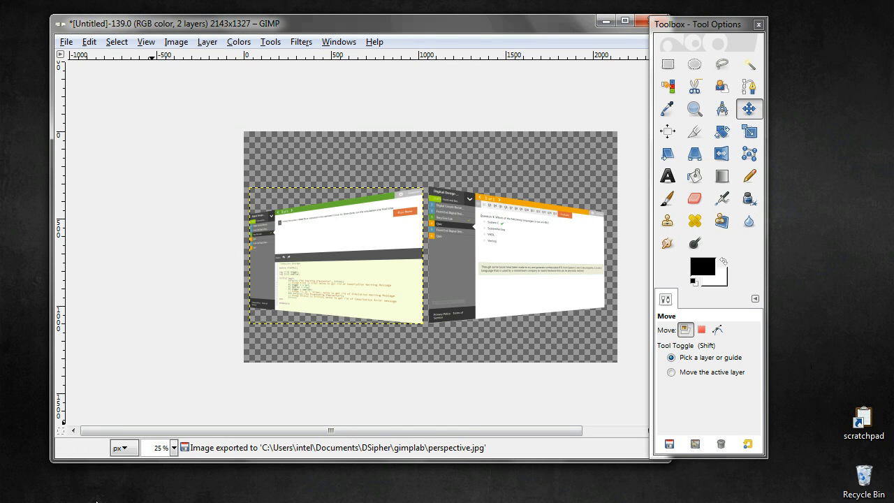
Switch to the gimplab folder in Windows Explorer, view the exported perspective.jpg, and close the viewer and folder window
click(107, 502)
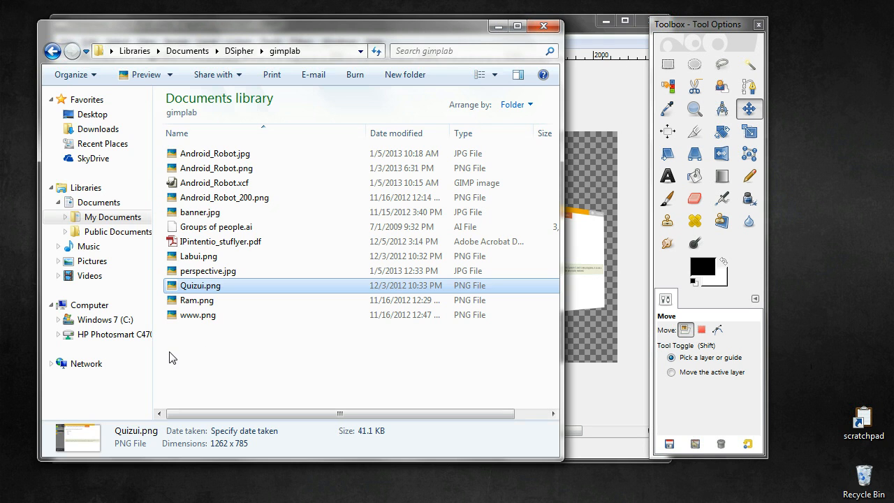
click(209, 273)
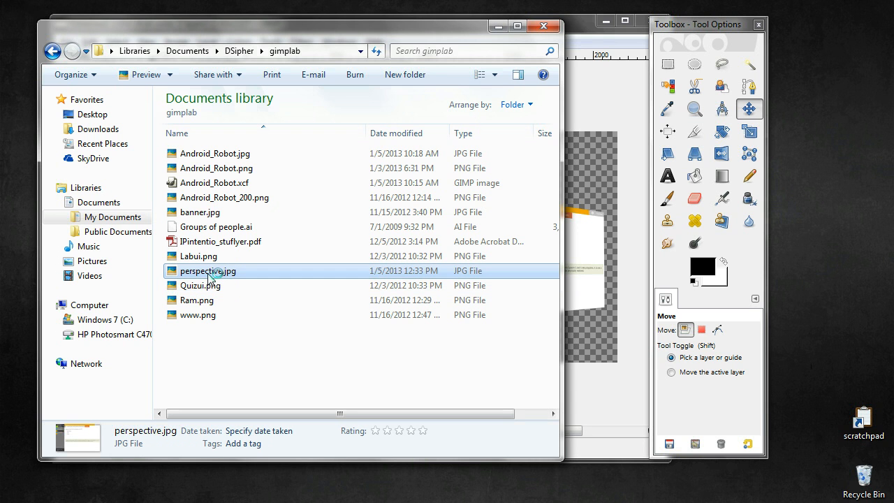
double_click(209, 273)
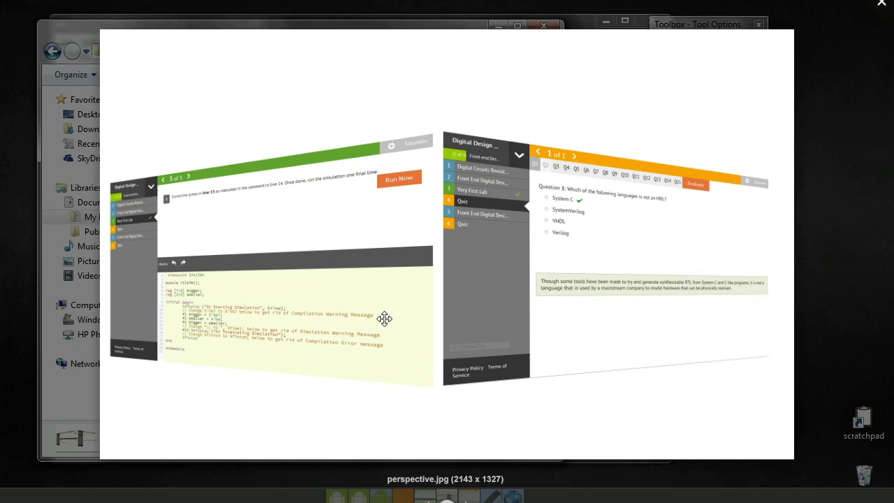
click(883, 7)
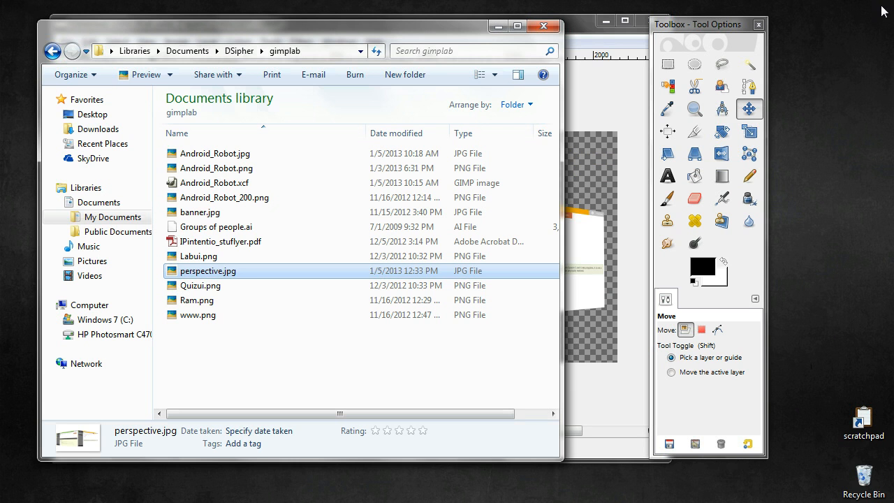
click(544, 27)
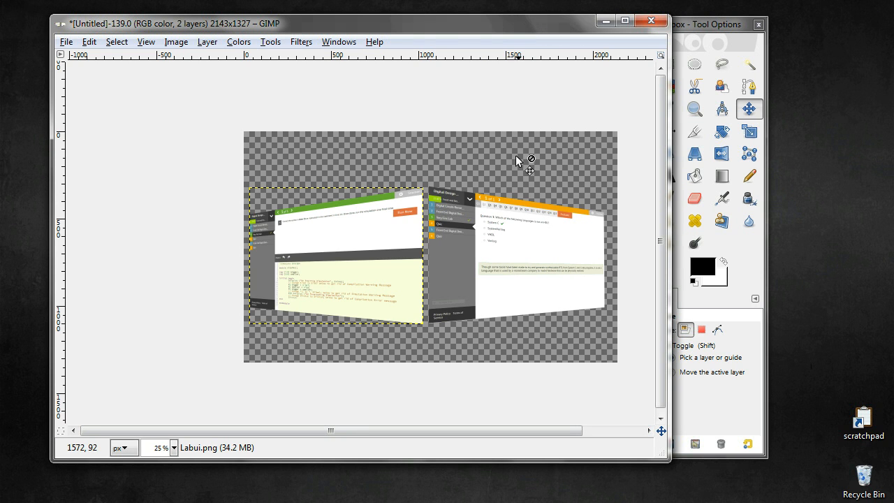